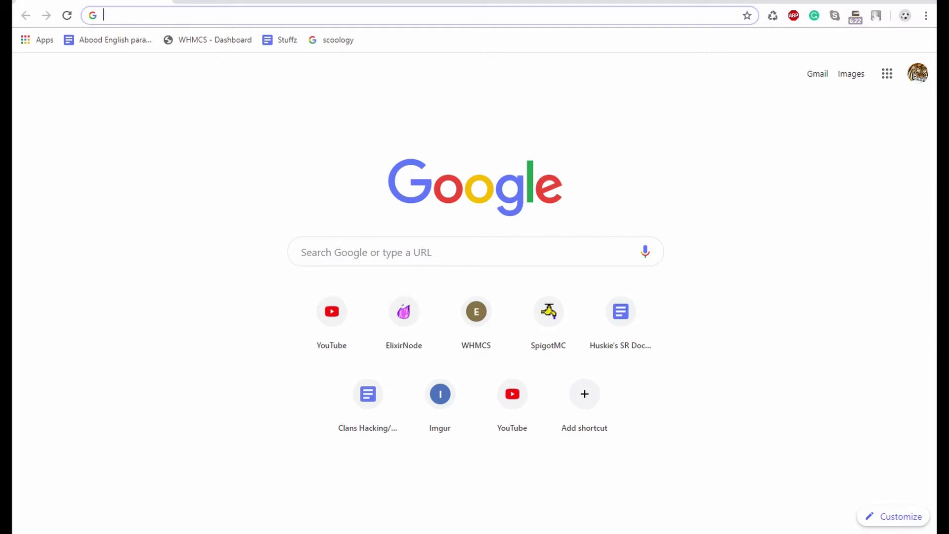
# - Load elixirnode.com in the browser
pyautogui.write('elixirnode.com')
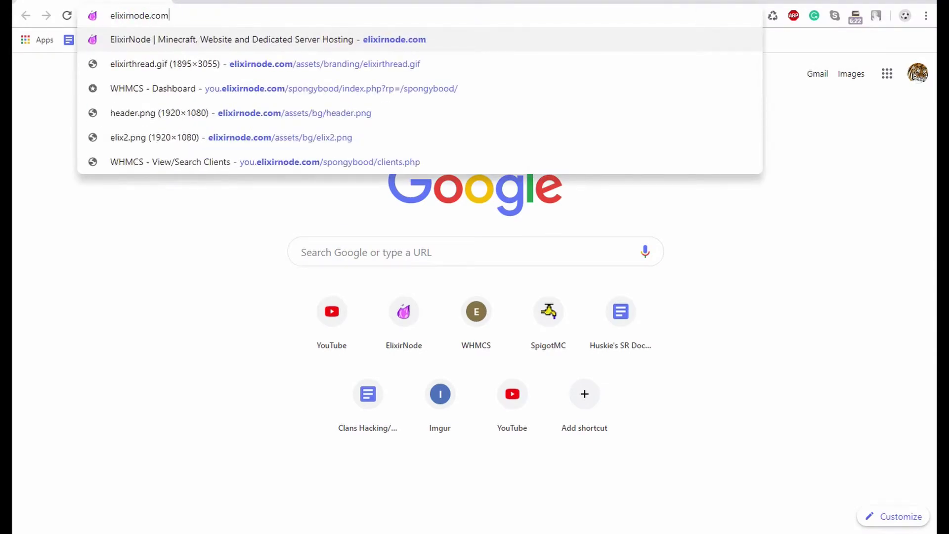
pyautogui.press('Return')
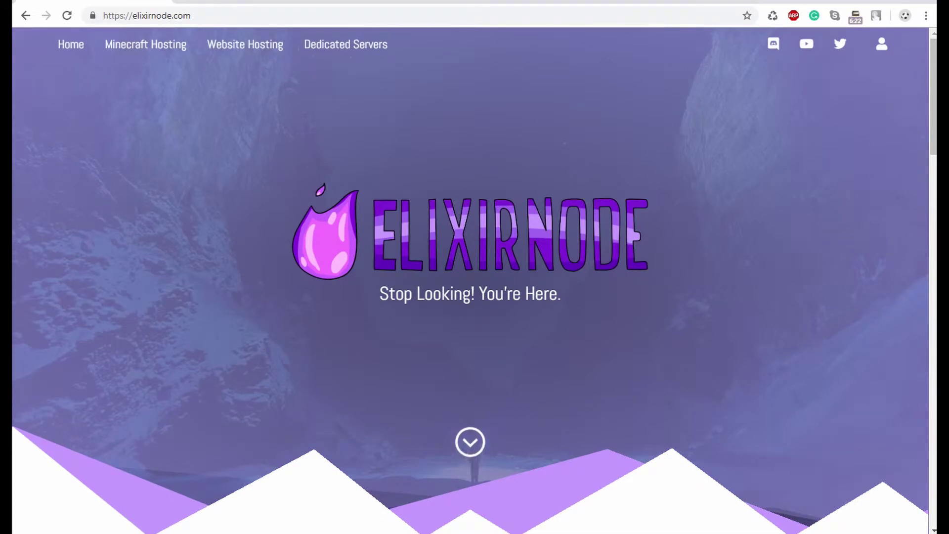
# - Open the Minecraft Hosting page and browse the plans, from the 0.5 GB Elixir Drop upward
pyautogui.click(146, 44)
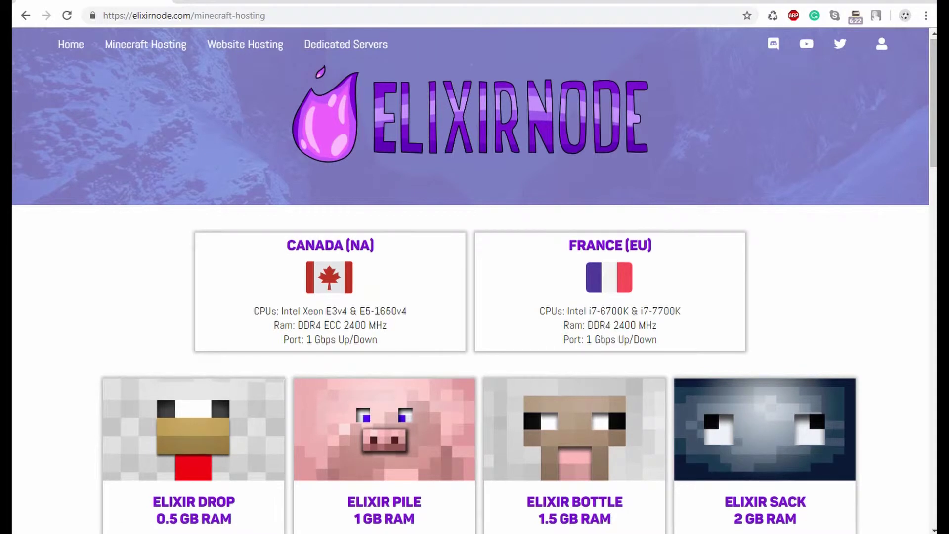
pyautogui.scroll(-8, 475, 297)
pyautogui.scroll(-1, 474, 296)
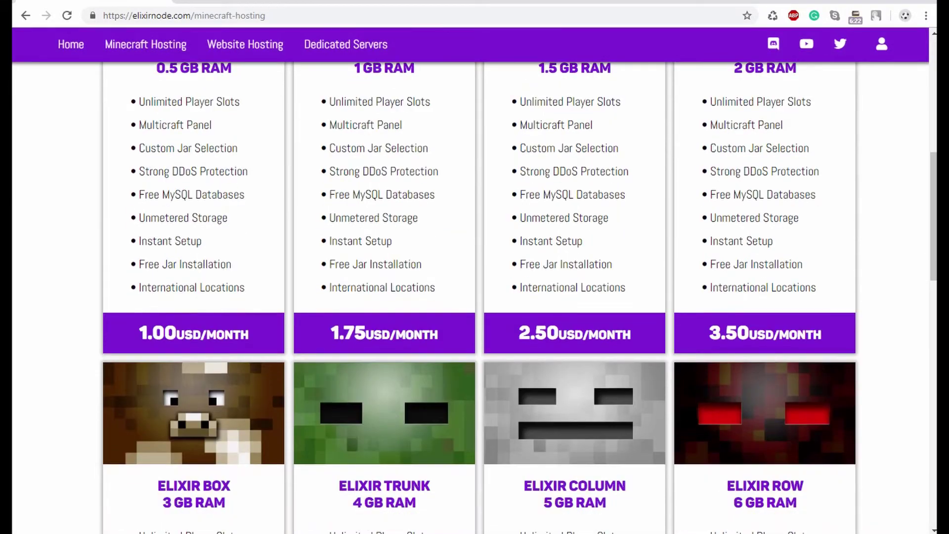
pyautogui.scroll(-10, 474, 297)
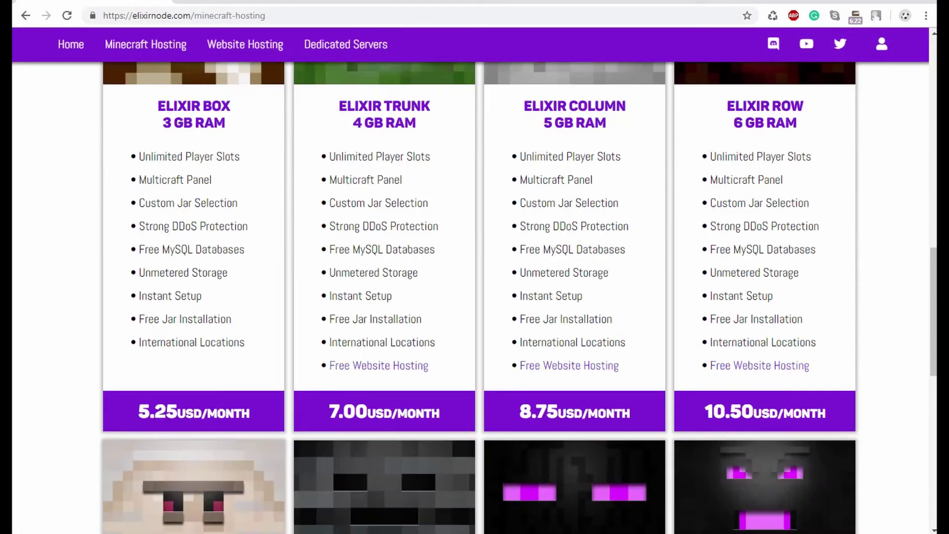
pyautogui.scroll(-8, 475, 296)
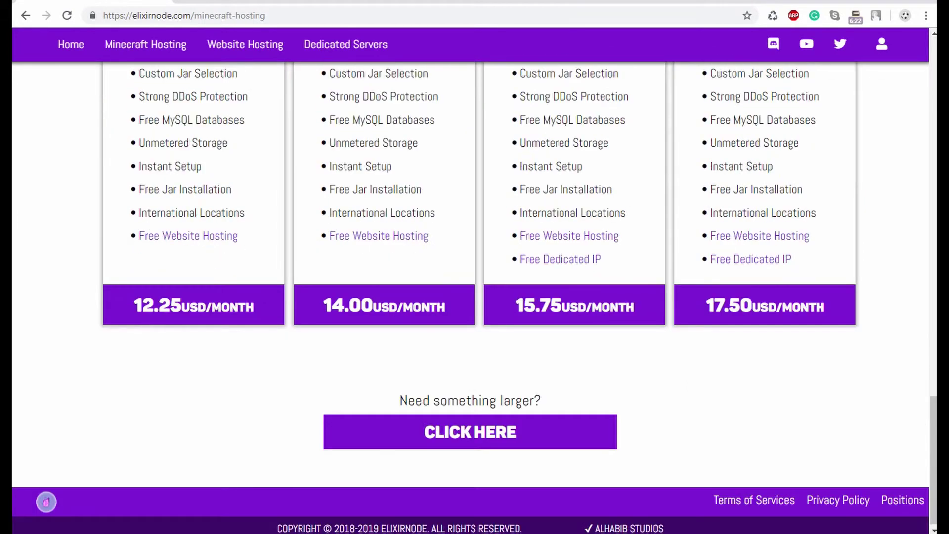
pyautogui.scroll(18, 475, 296)
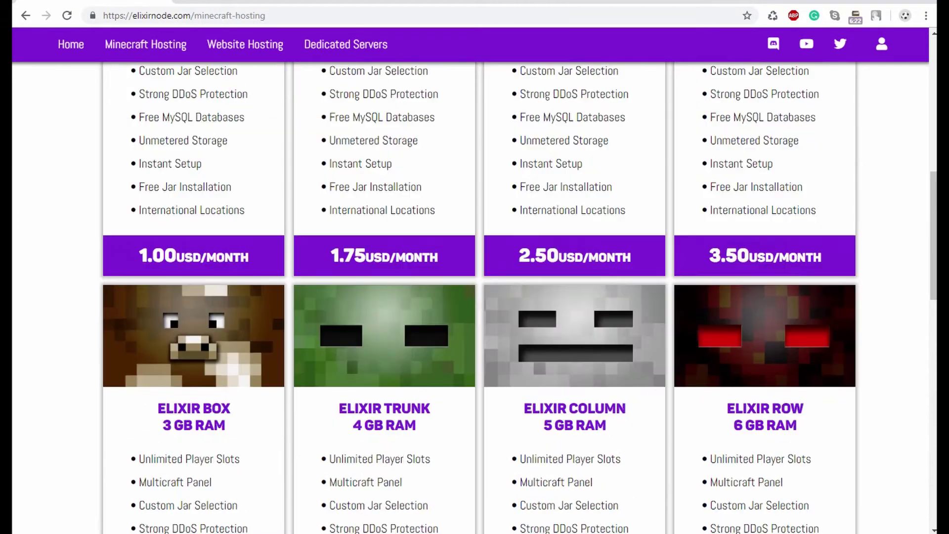
pyautogui.scroll(2, 474, 297)
pyautogui.scroll(-2, 475, 297)
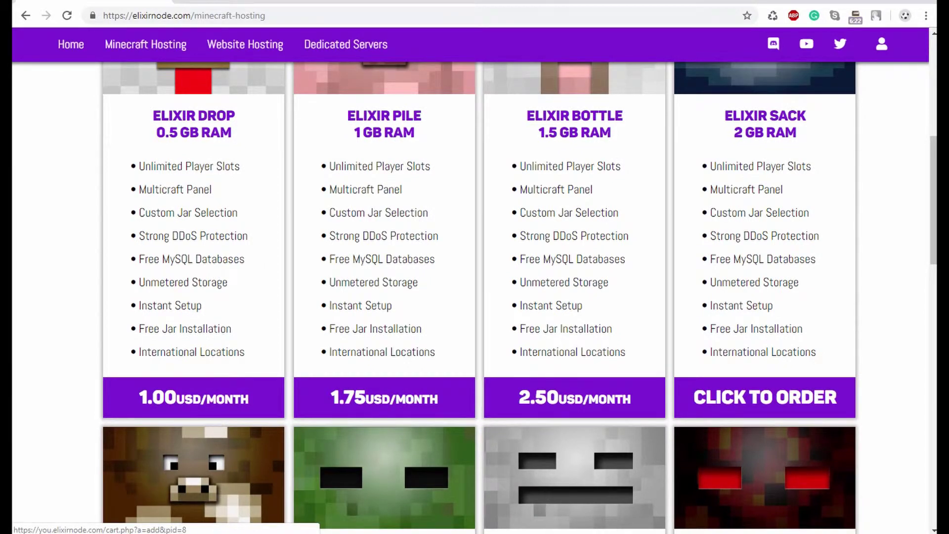
# - Order the 2 GB Elixir Sack plan and enter a panel login name, keeping 1-month billing in Canada (NA)
pyautogui.click(765, 397)
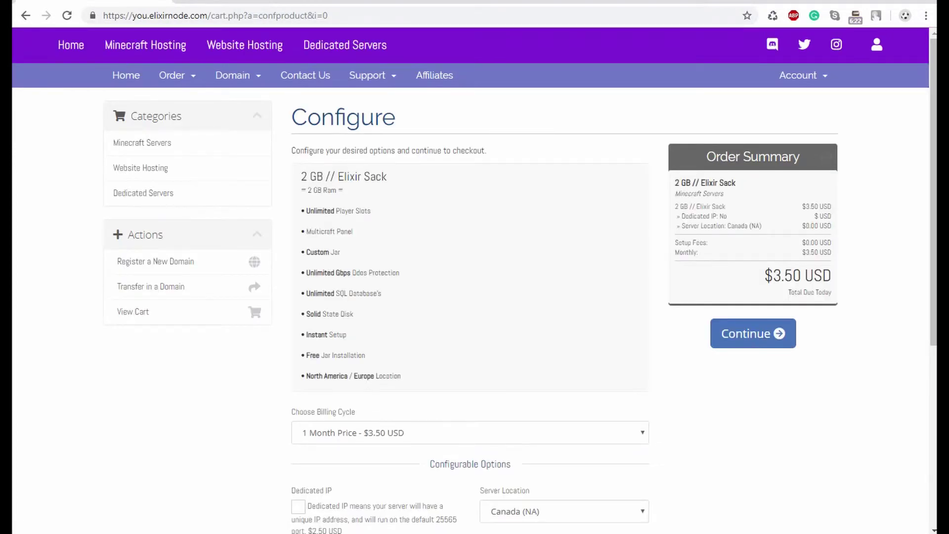
pyautogui.scroll(-3, 475, 285)
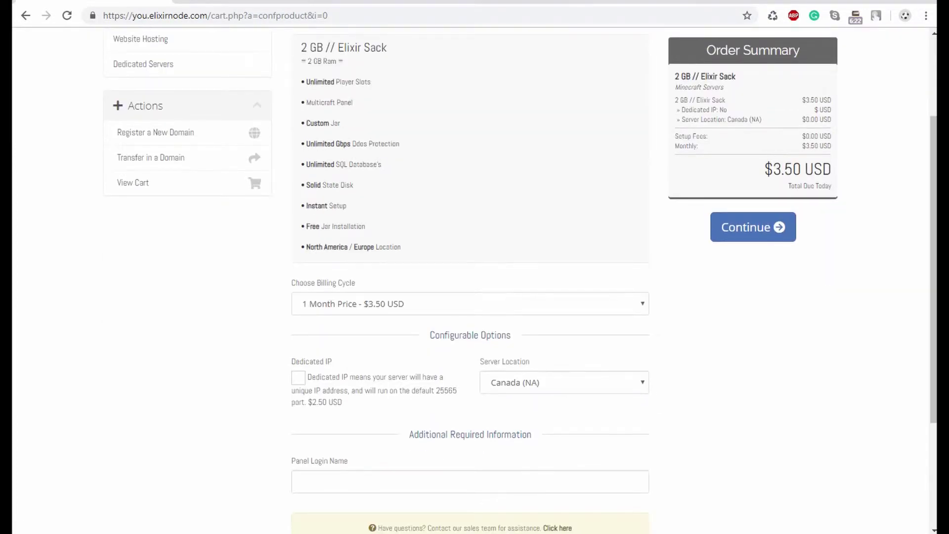
pyautogui.scroll(-3, 475, 285)
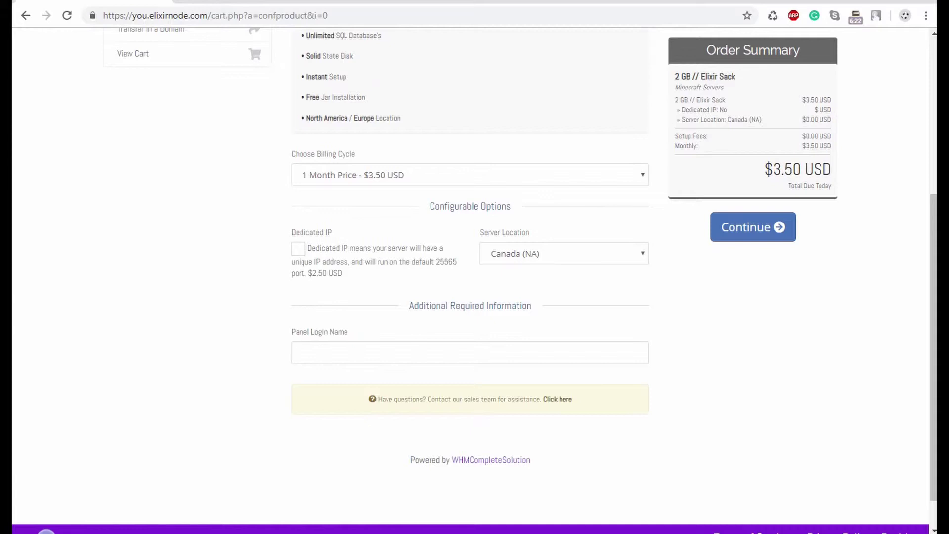
pyautogui.scroll(-1, 471, 267)
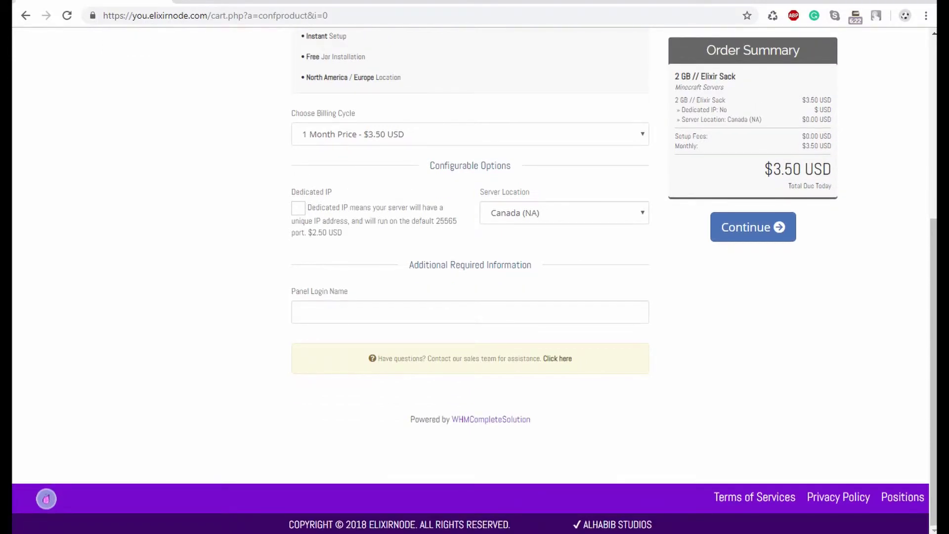
pyautogui.moveTo(349, 291); pyautogui.dragTo(291, 291)
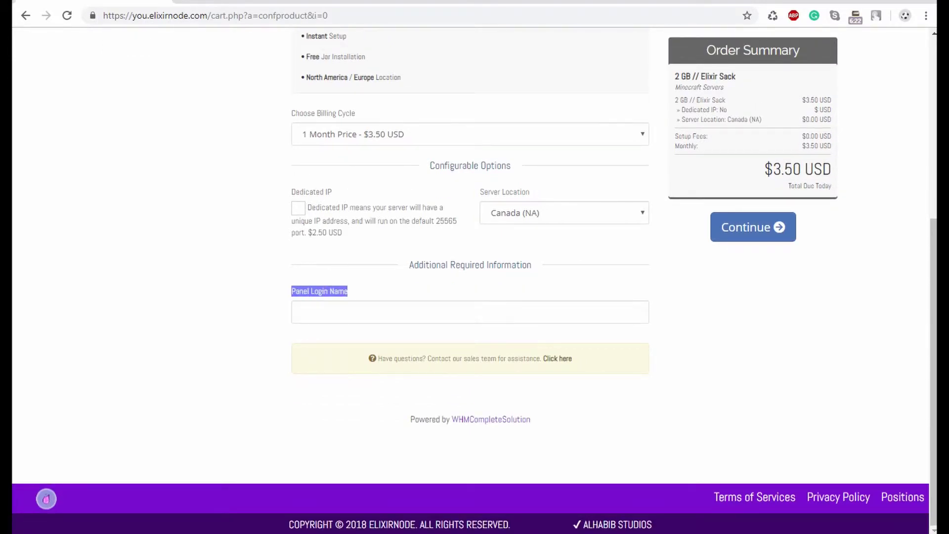
pyautogui.click(300, 312)
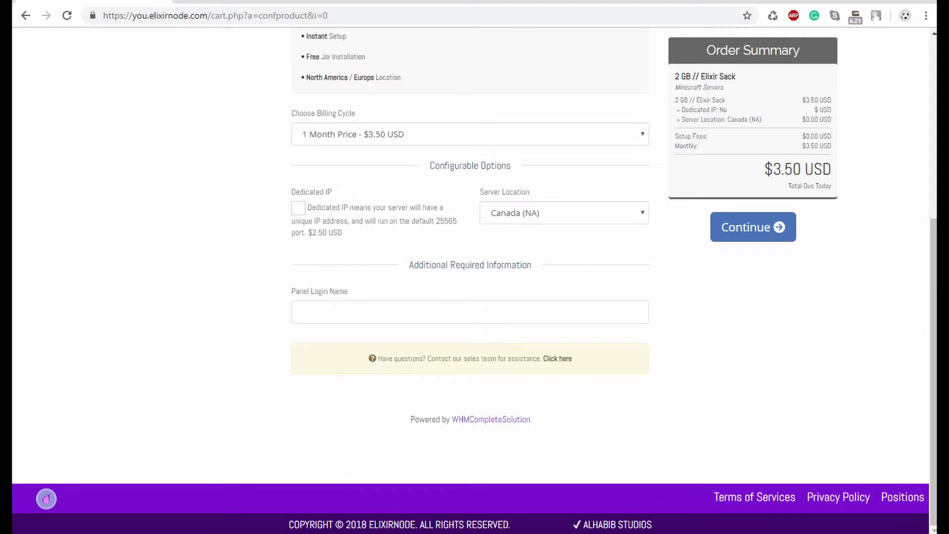
pyautogui.write('examplesponge')
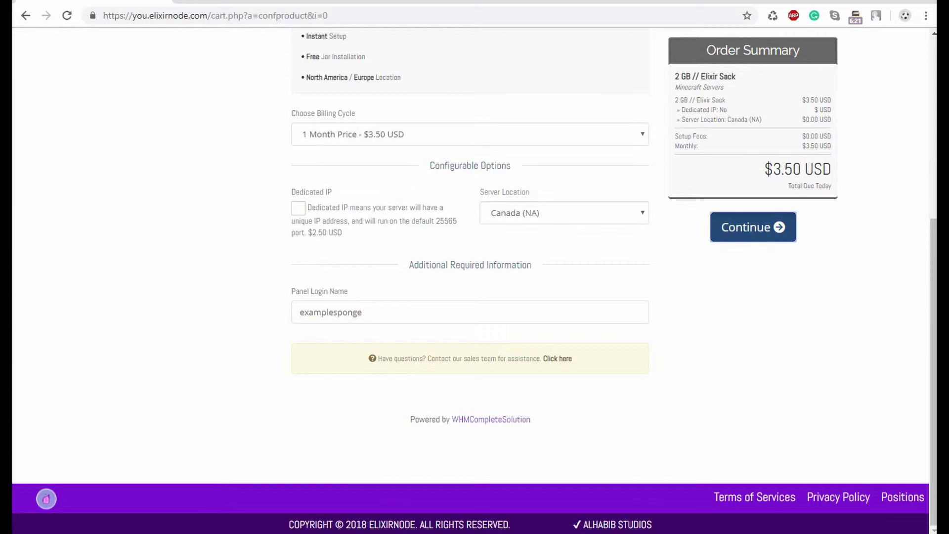
# - Continue to the $3.50 USD cart, check out, and review the checkout form
pyautogui.click(753, 227)
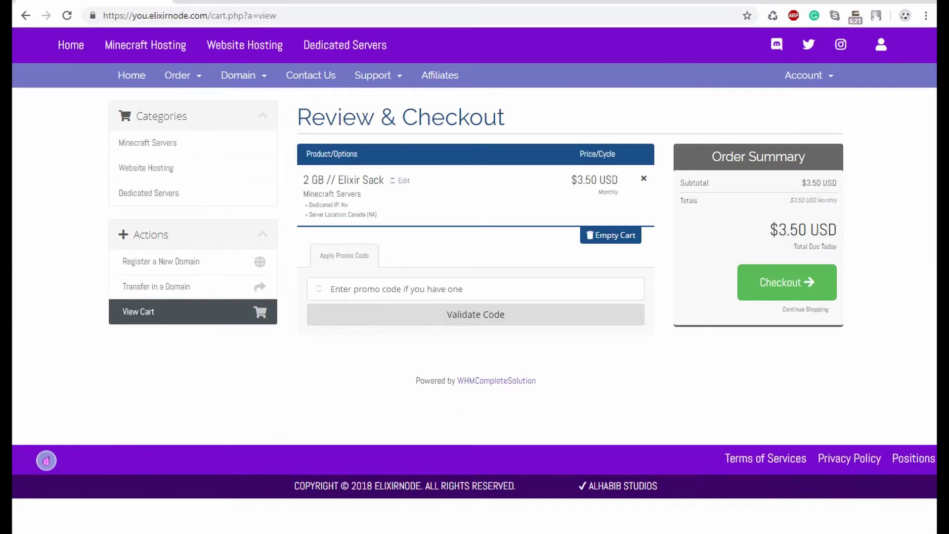
pyautogui.click(786, 283)
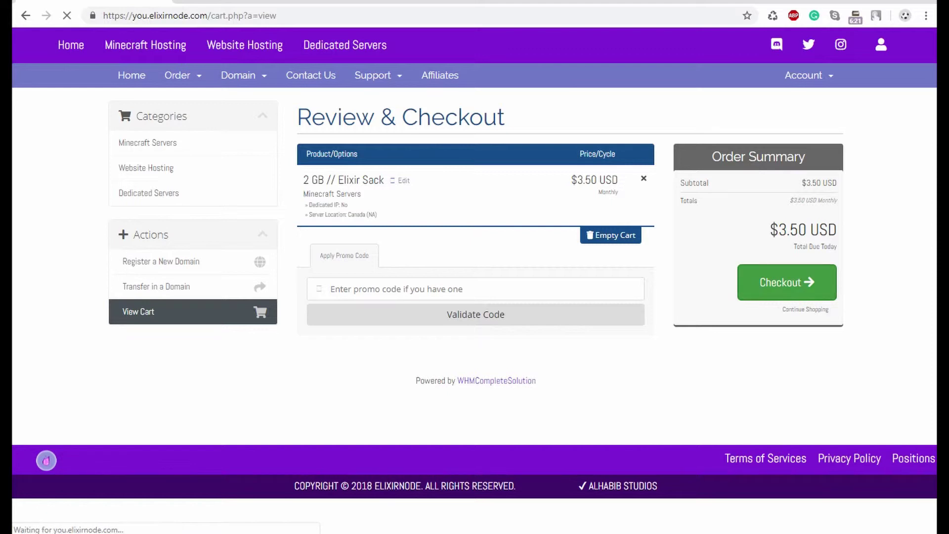
pyautogui.scroll(-6, 563, 276)
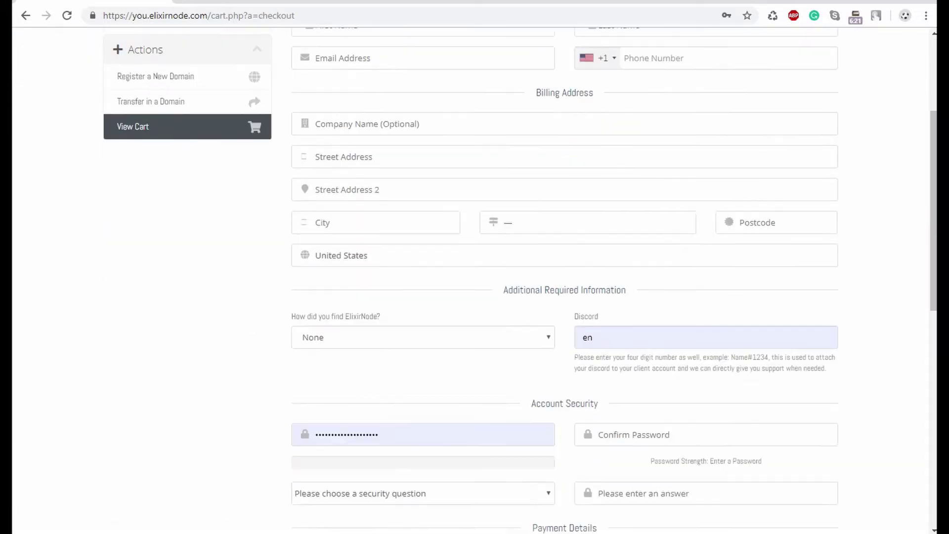
pyautogui.scroll(5, 564, 277)
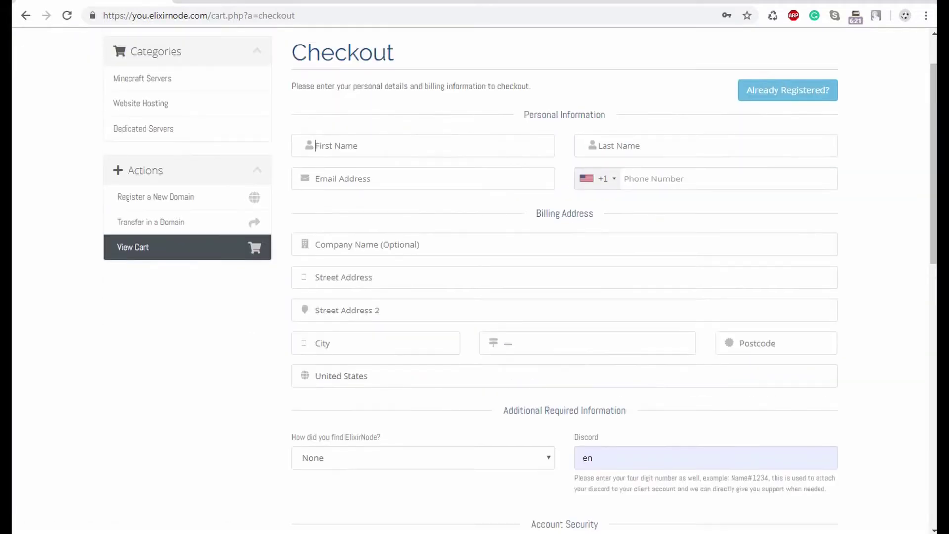
pyautogui.scroll(-5, 563, 277)
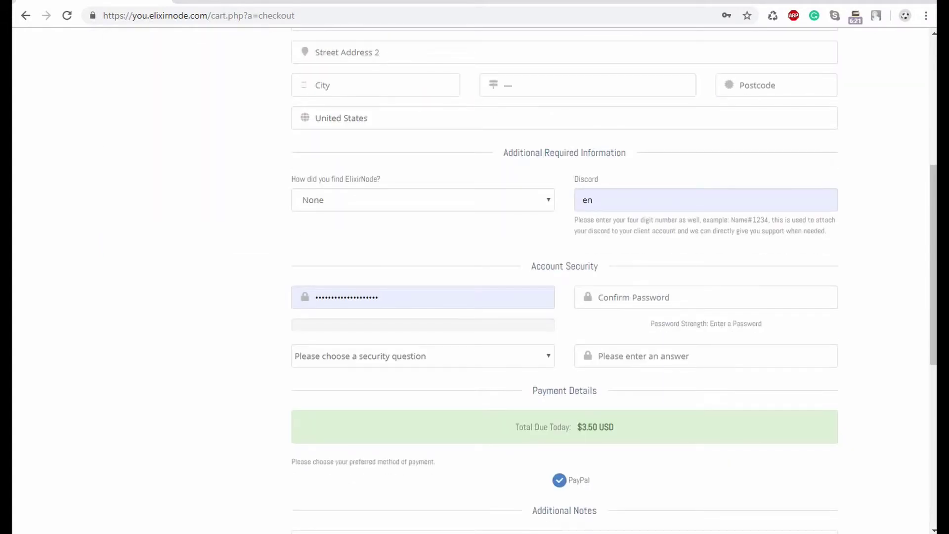
pyautogui.scroll(6, 564, 277)
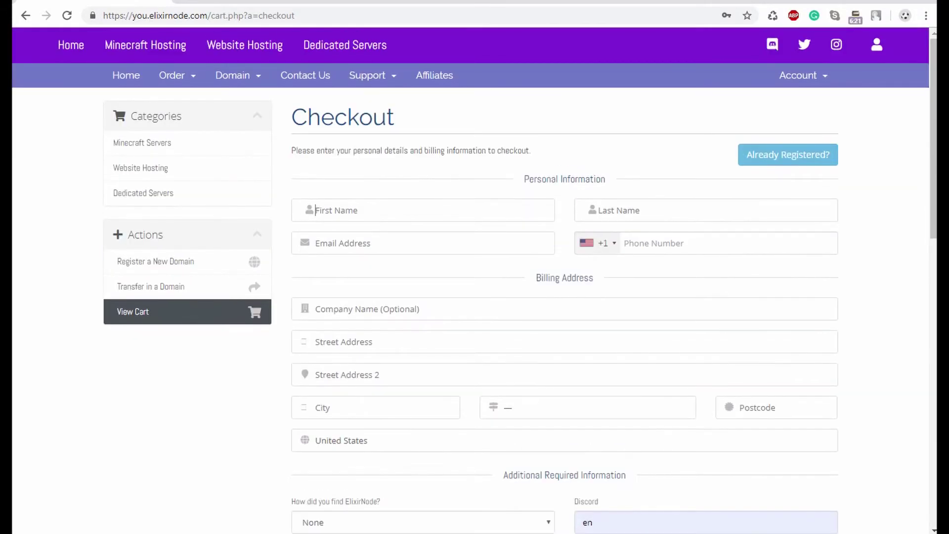
pyautogui.scroll(-7, 564, 277)
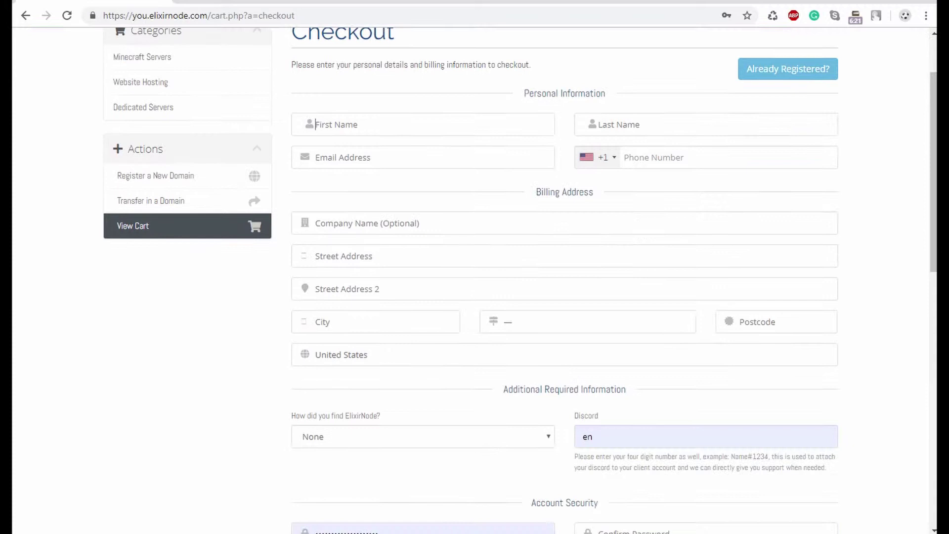
pyautogui.scroll(7, 564, 277)
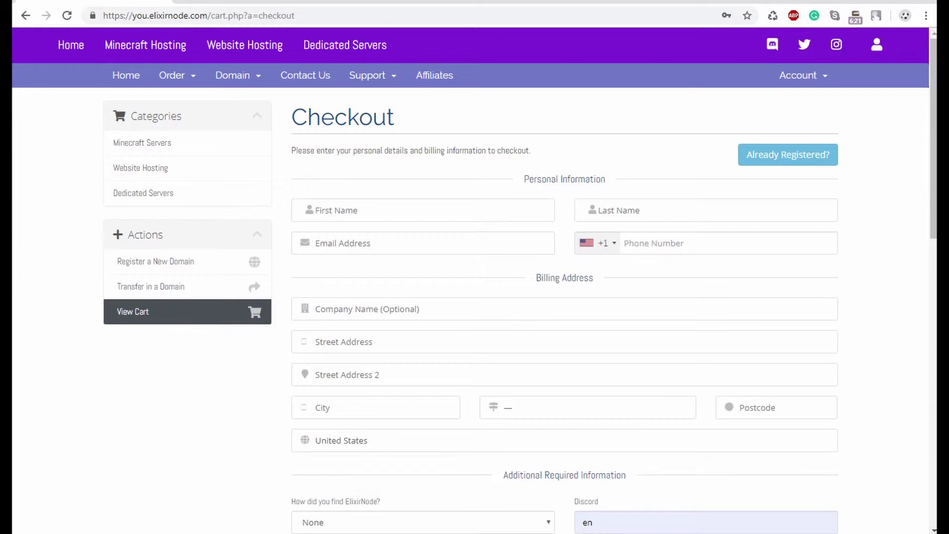
# - Autofill the saved personal and billing details on the checkout form
pyautogui.press('Down')
pyautogui.press('Return')
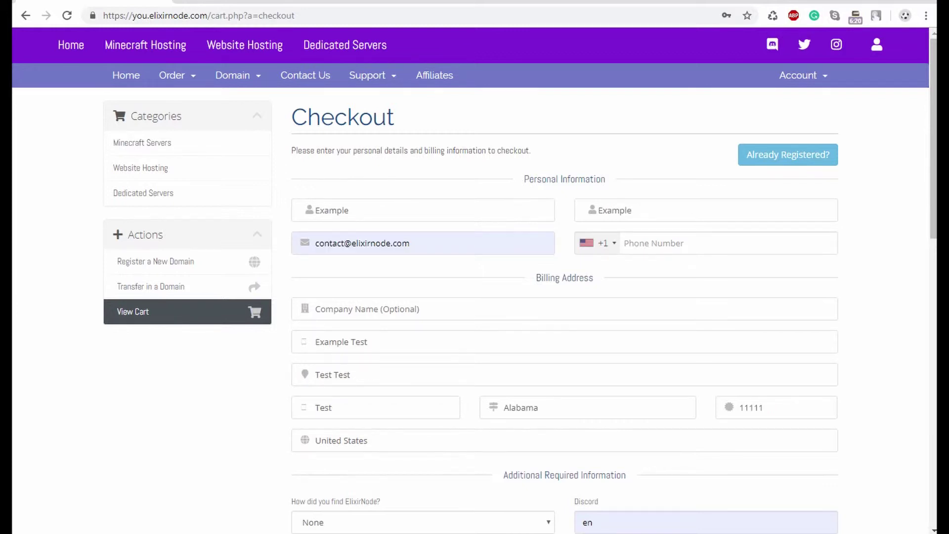
pyautogui.scroll(-3, 564, 277)
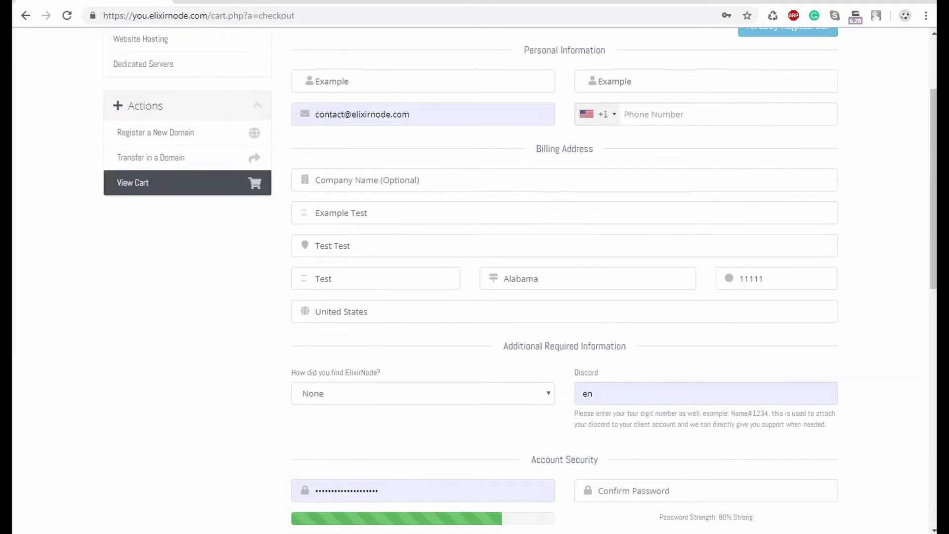
pyautogui.scroll(1, 564, 277)
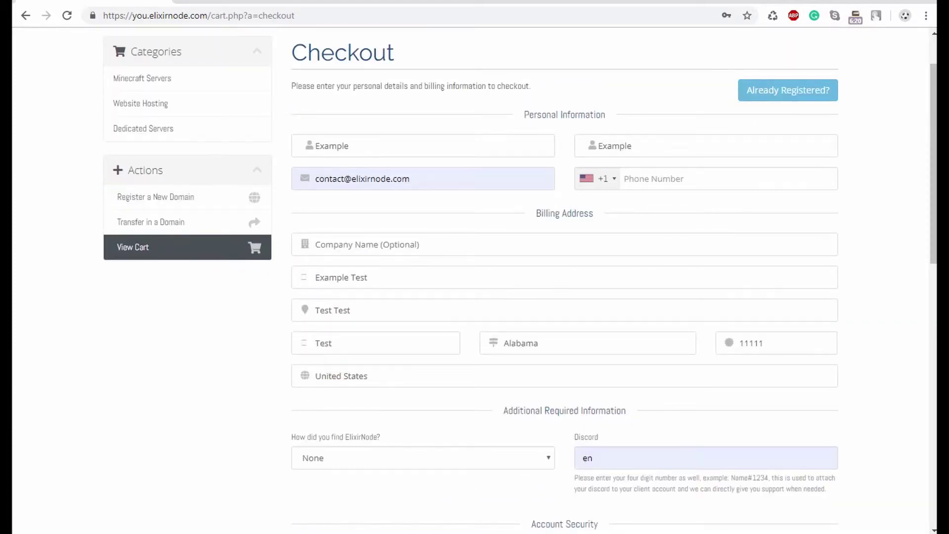
pyautogui.scroll(-4, 564, 277)
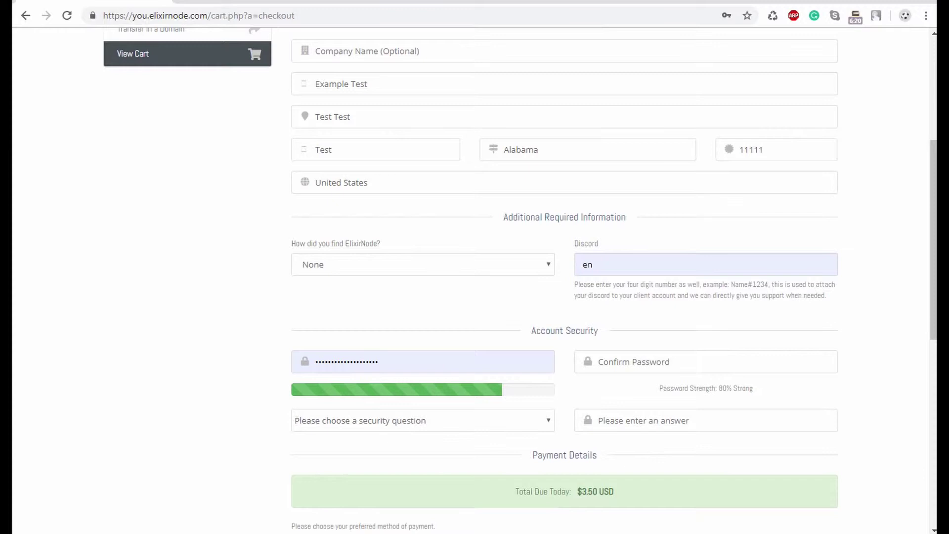
pyautogui.moveTo(381, 243); pyautogui.dragTo(292, 243)
# - Set 'How did you find ElixirNode?' to Other
pyautogui.hotkey('alt', 'Down')
pyautogui.press('Down')
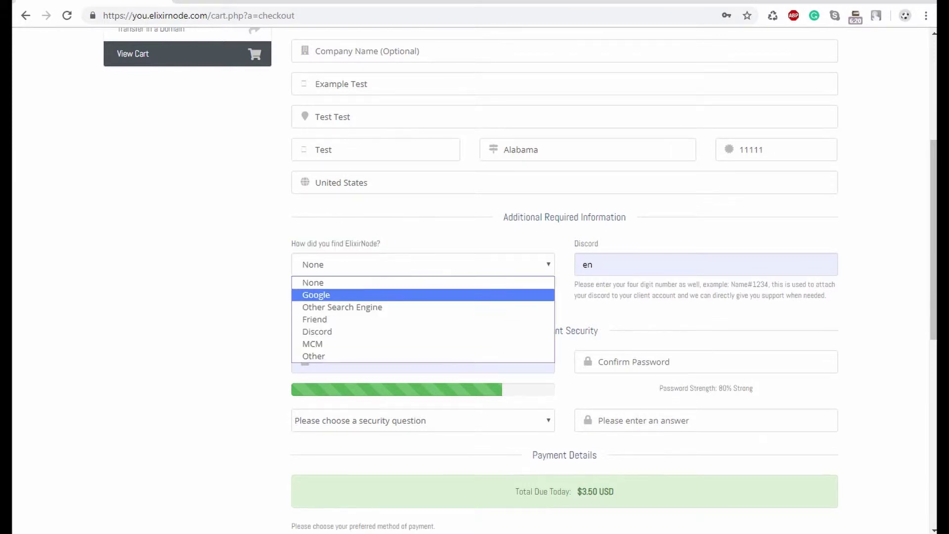
pyautogui.press('Down')
pyautogui.press('Down')
pyautogui.press('Down')
pyautogui.press('Down')
pyautogui.press('Down')
pyautogui.press('Up')
pyautogui.press('Up')
pyautogui.press('Up')
pyautogui.press('Up')
pyautogui.press('Up')
pyautogui.press('Down')
pyautogui.press('Down')
pyautogui.press('Down')
pyautogui.press('Down')
pyautogui.press('Down')
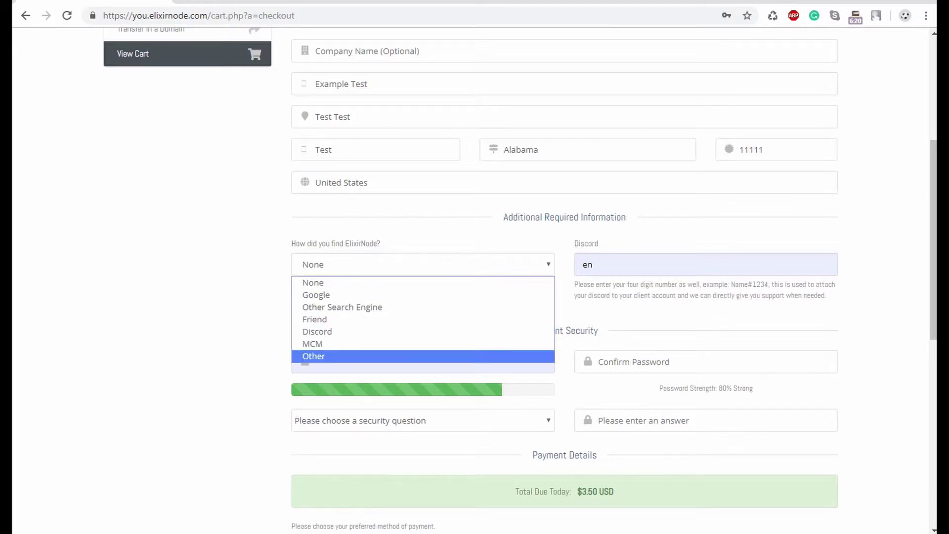
pyautogui.press('Return')
# - Clear the leftover Discord text and enter a full Discord tag
pyautogui.scroll(-1, 564, 277)
pyautogui.press('Tab')
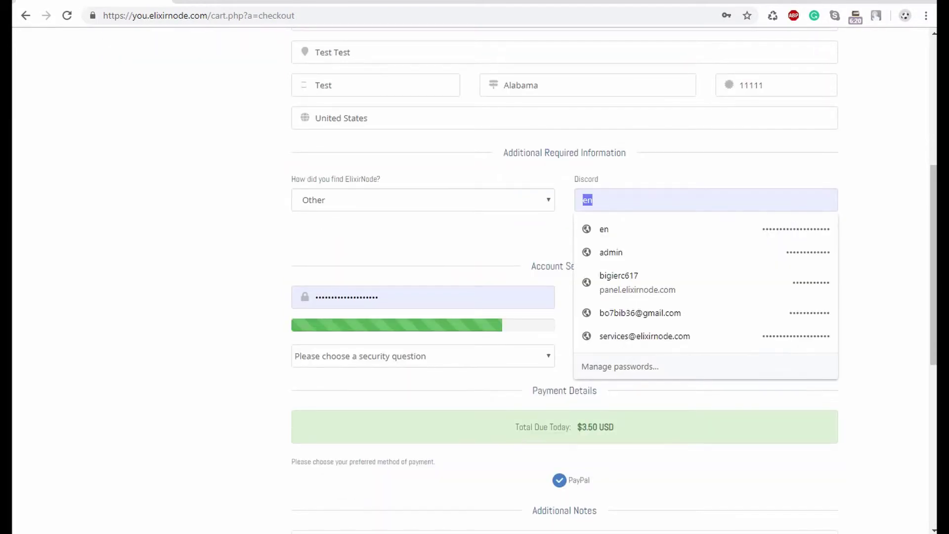
pyautogui.press('BackSpace')
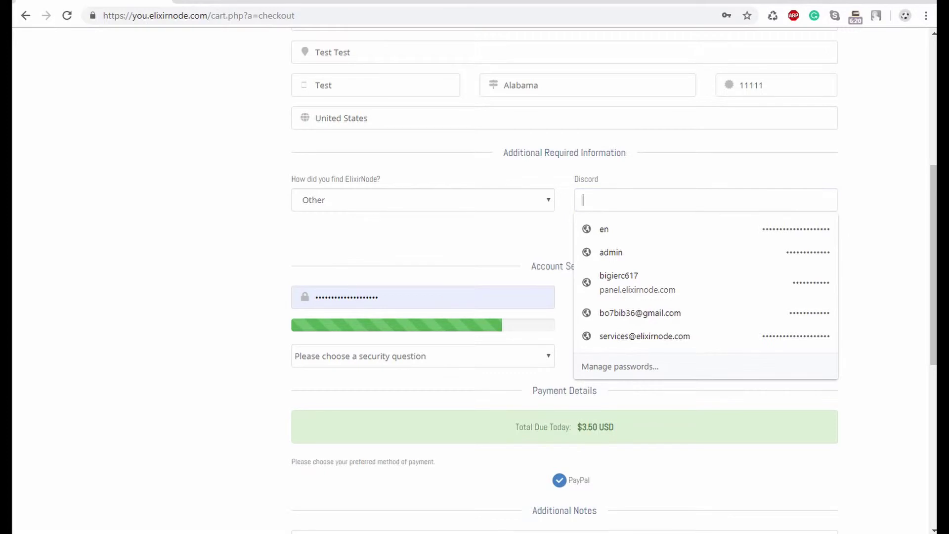
pyautogui.press('Escape')
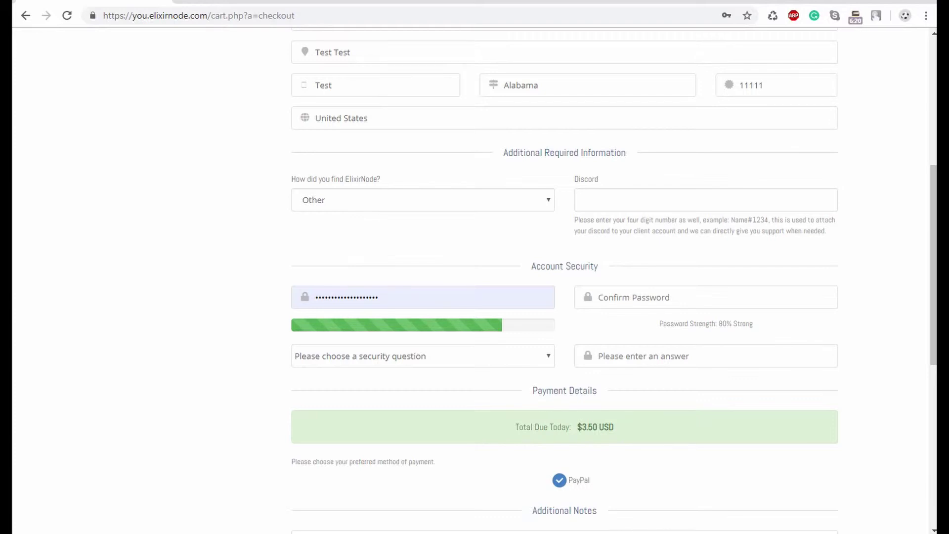
pyautogui.press('Down')
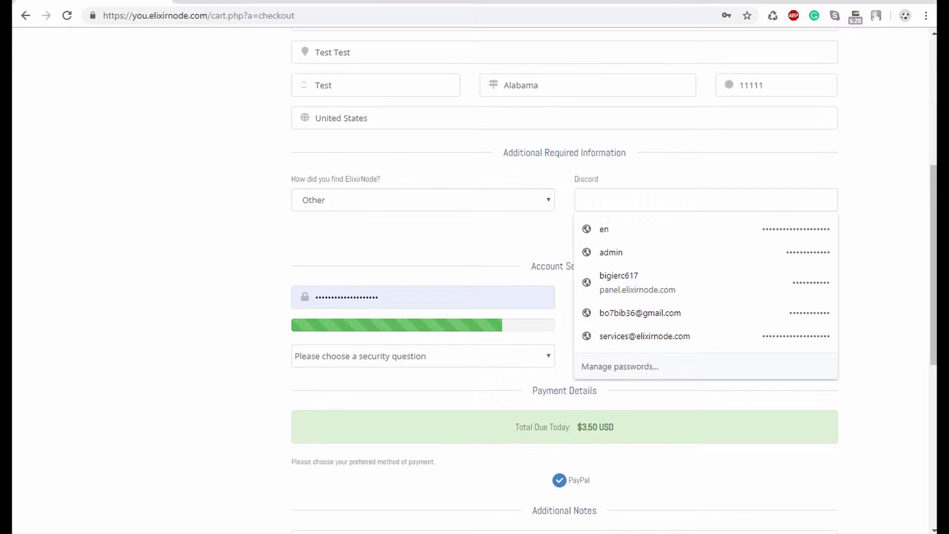
pyautogui.write('Test#1111')
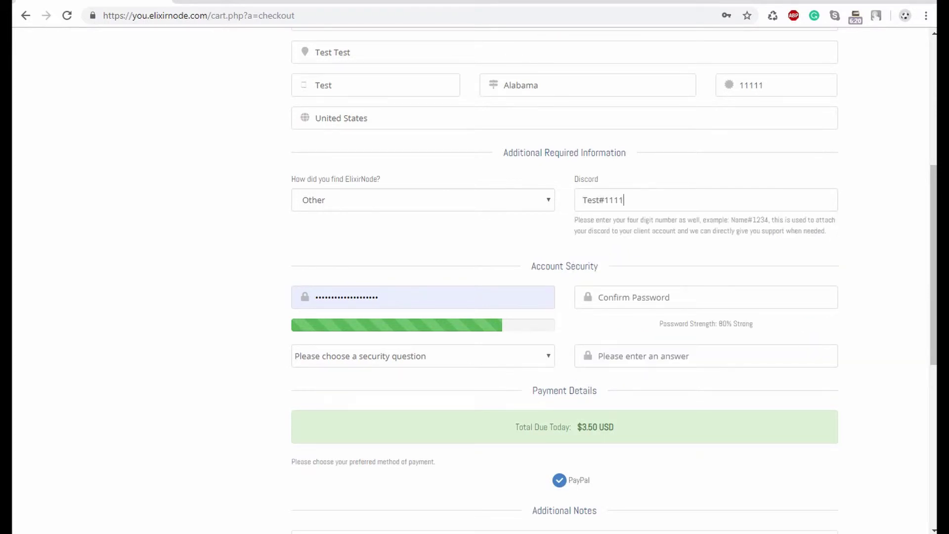
pyautogui.scroll(-3, 564, 277)
# - Fill the password confirmation with the saved password
pyautogui.click(702, 168)
pyautogui.press('Down')
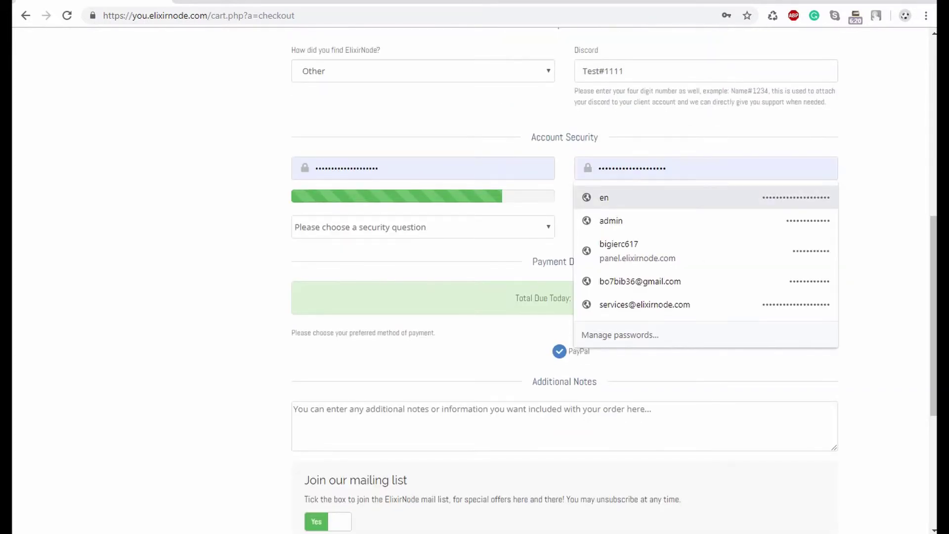
pyautogui.press('Return')
# - Choose 'In what city did your parents meet?' as the security question and enter an answer
pyautogui.press('Tab')
pyautogui.hotkey('alt', 'Down')
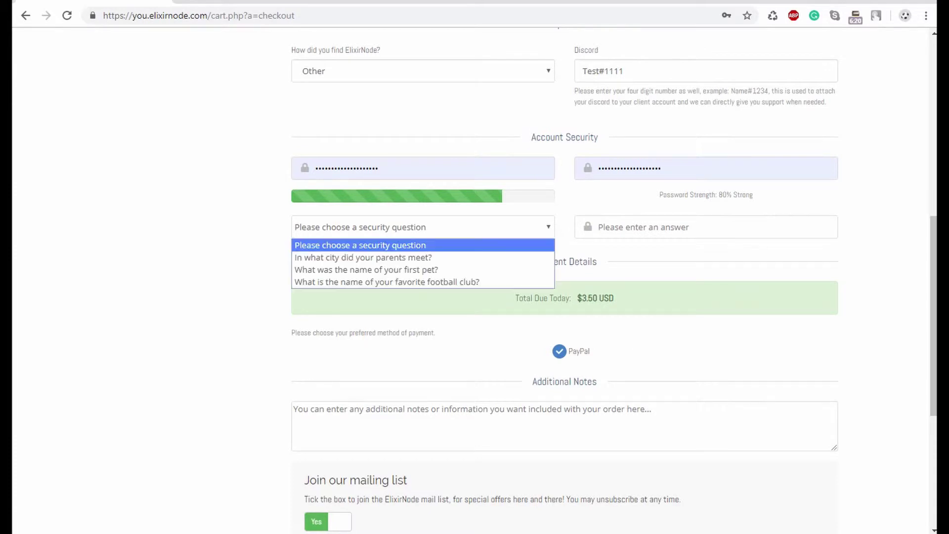
pyautogui.press('Down')
pyautogui.press('Down')
pyautogui.press('Up')
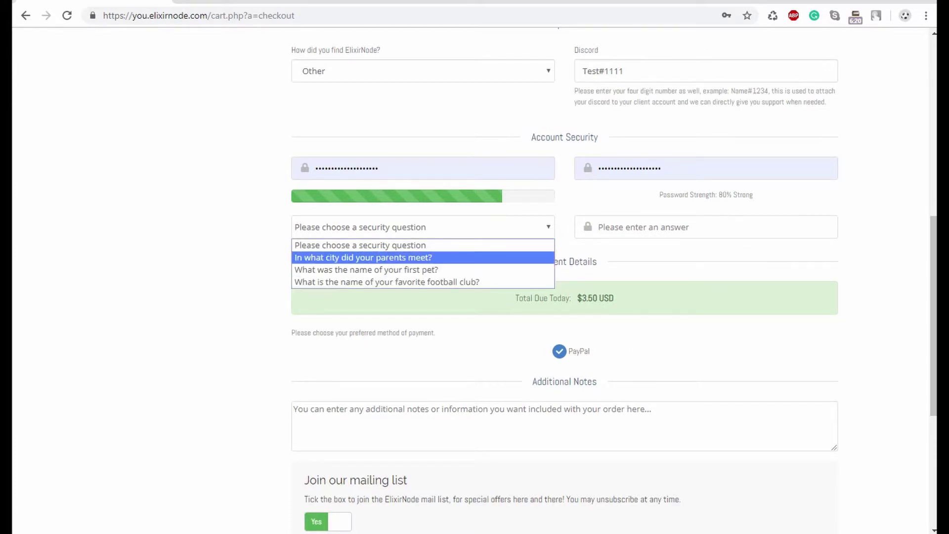
pyautogui.press('Return')
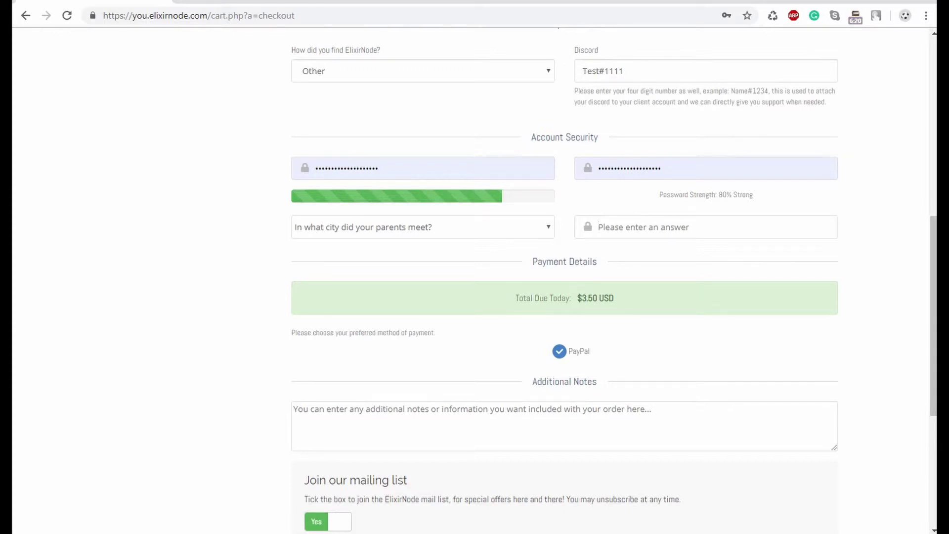
pyautogui.press('Tab')
pyautogui.write('test')
pyautogui.scroll(-3, 564, 280)
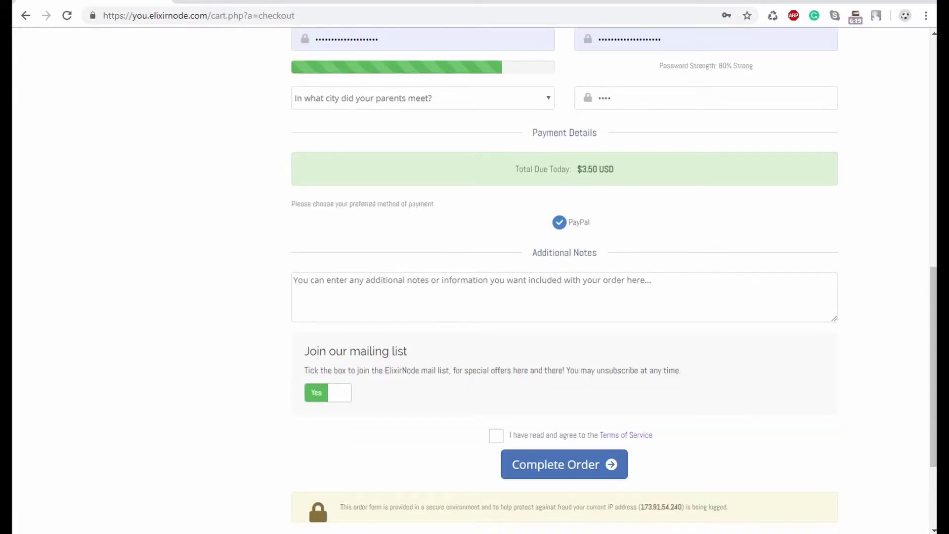
# - Tick the Terms of Service agreement checkbox, leaving PayPal as the payment method
pyautogui.doubleClick(578, 222)
pyautogui.click(579, 222)
pyautogui.scroll(-3, 474, 277)
pyautogui.click(496, 287)
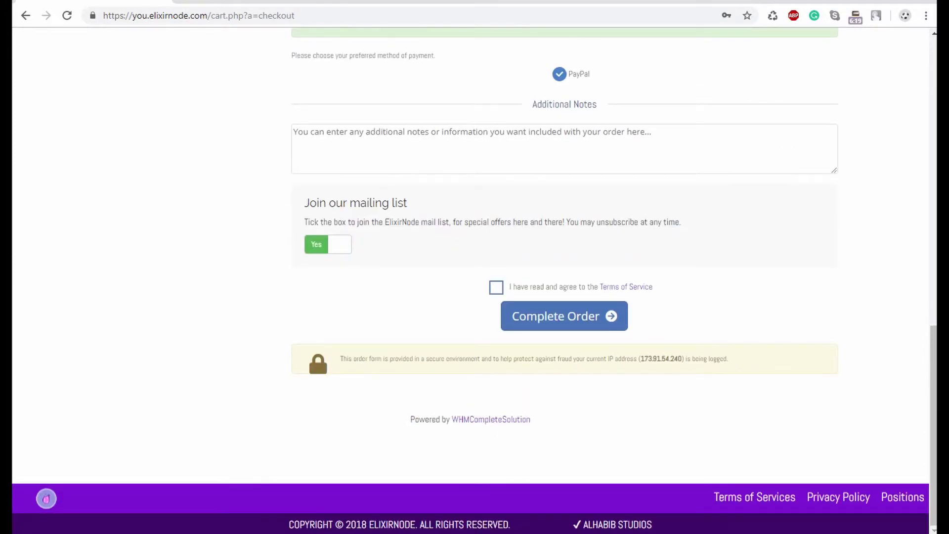
pyautogui.moveTo(653, 286); pyautogui.dragTo(599, 286)
pyautogui.click(599, 287)
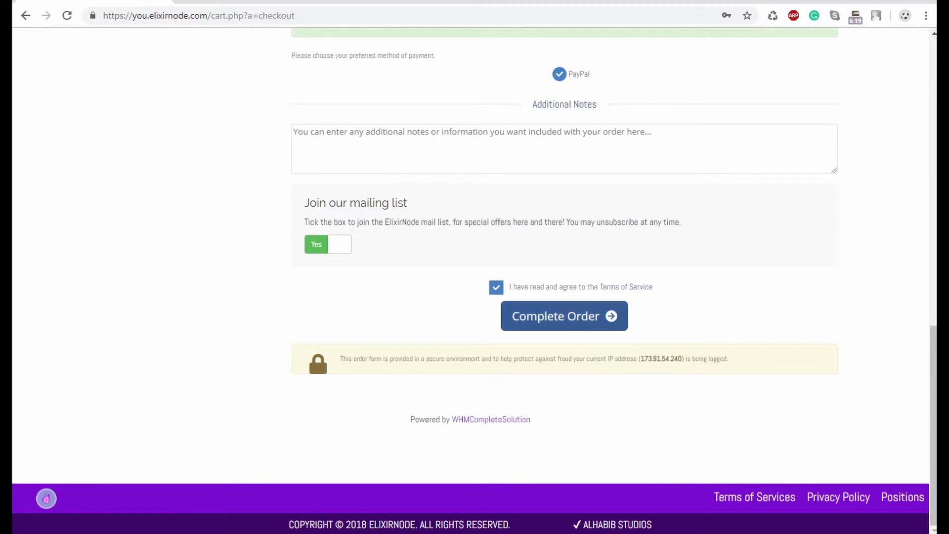
# - Complete the order and dismiss Chrome's save-password prompt
pyautogui.click(564, 316)
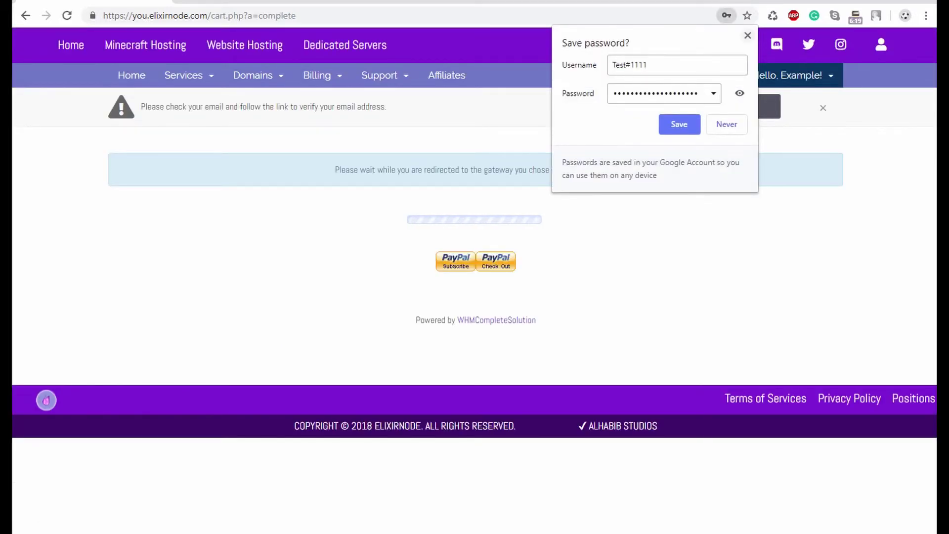
pyautogui.click(748, 35)
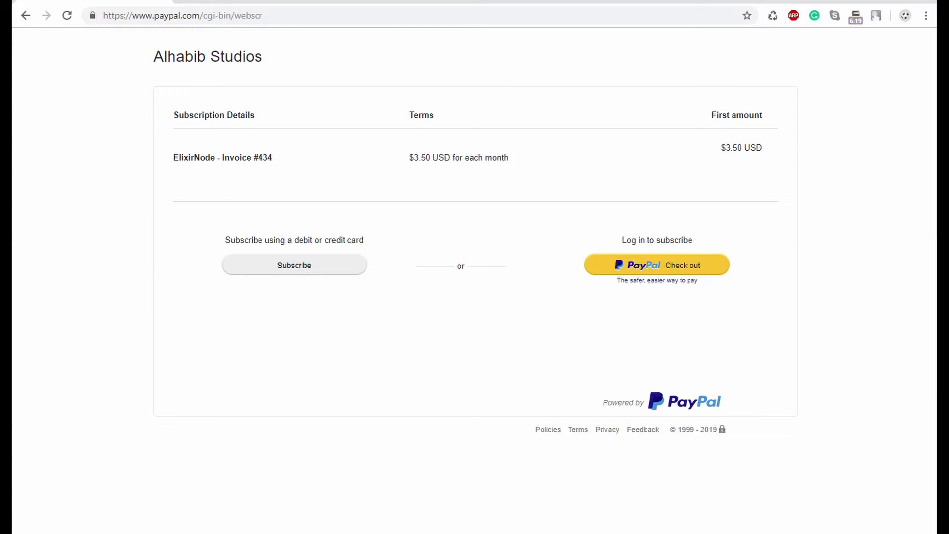
# - Return from PayPal and open Billing > My Invoices showing unpaid Invoice 434 for $3.50 USD
pyautogui.click(26, 15)
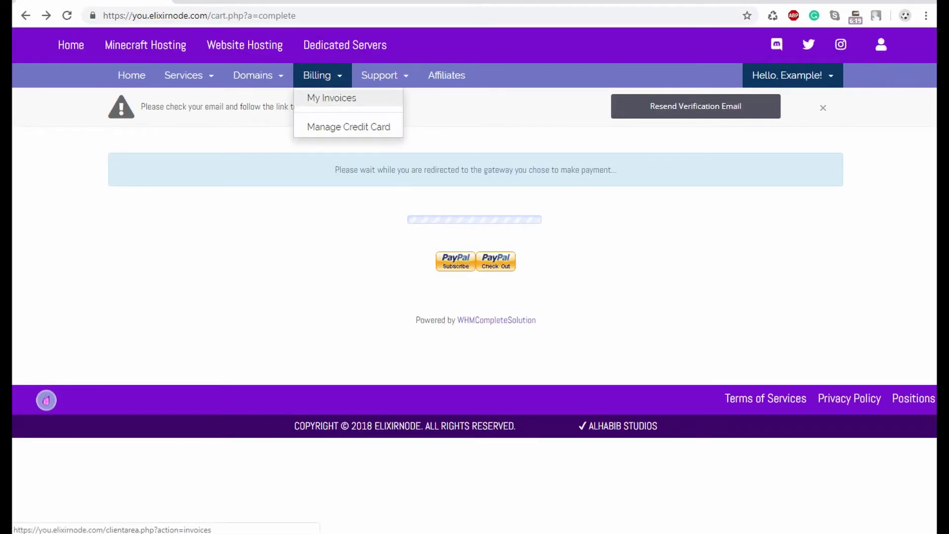
pyautogui.click(331, 95)
pyautogui.scroll(-2, 475, 267)
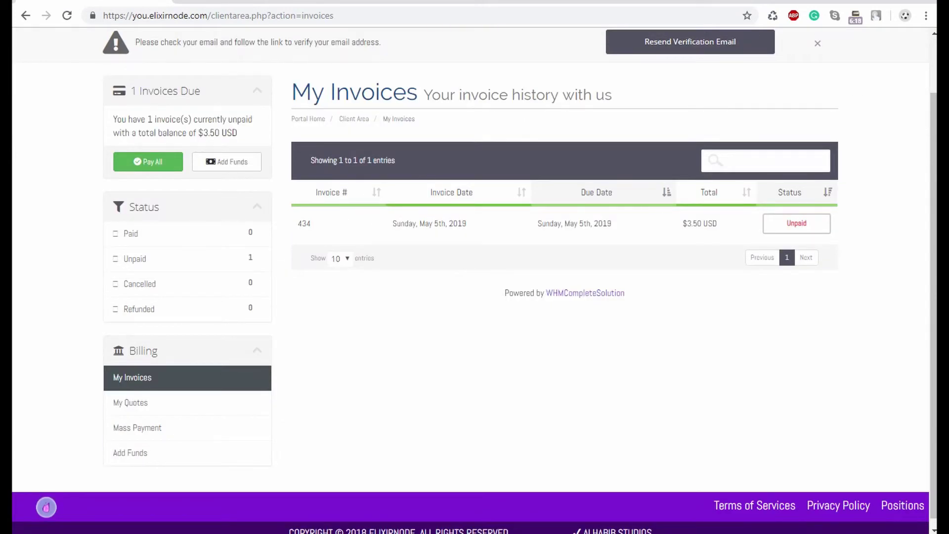
# - Open unpaid Invoice 434 and try paying it with the PayPal Check Out button
pyautogui.click(494, 224)
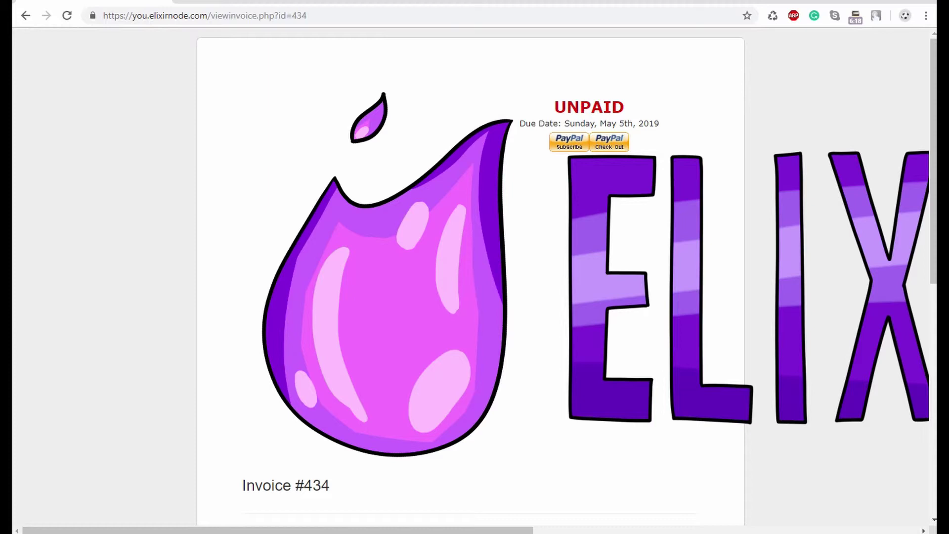
pyautogui.click(609, 142)
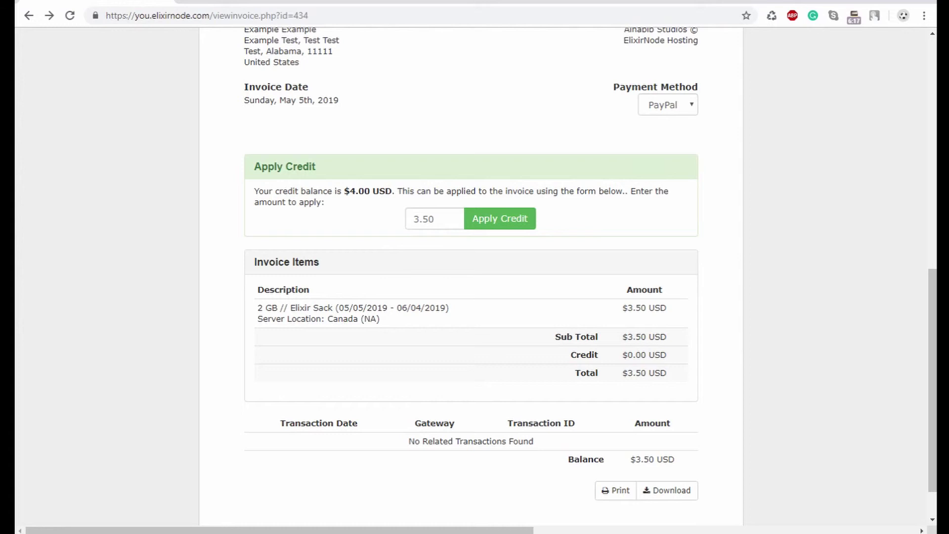
# - Apply 3.50 account credit to invoice #434, check it reads PAID, then enter you.elixirnode.com
pyautogui.click(500, 218)
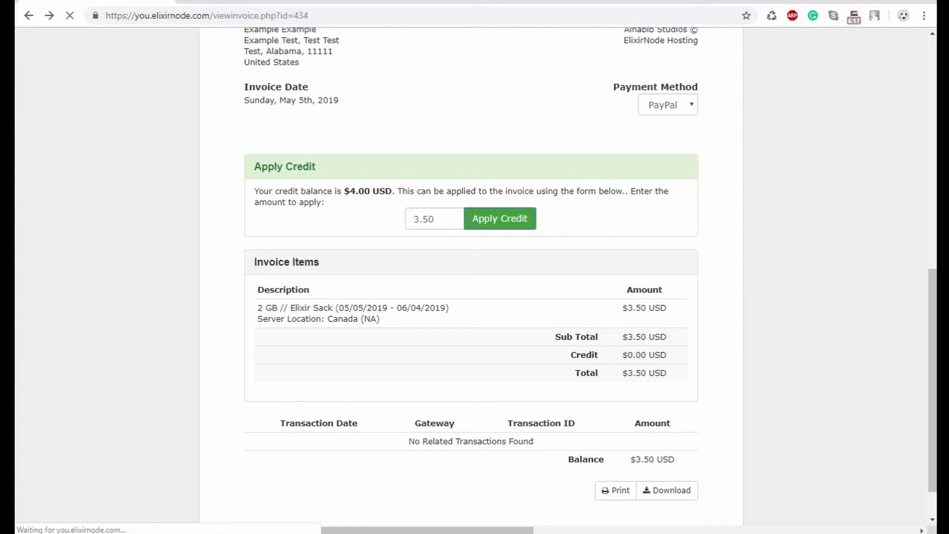
pyautogui.scroll(9, 471, 267)
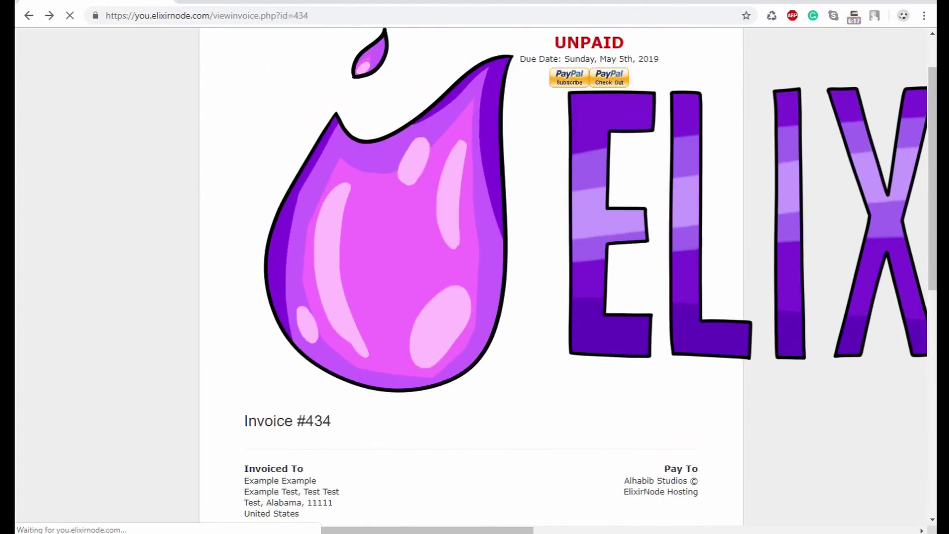
pyautogui.scroll(-10, 471, 267)
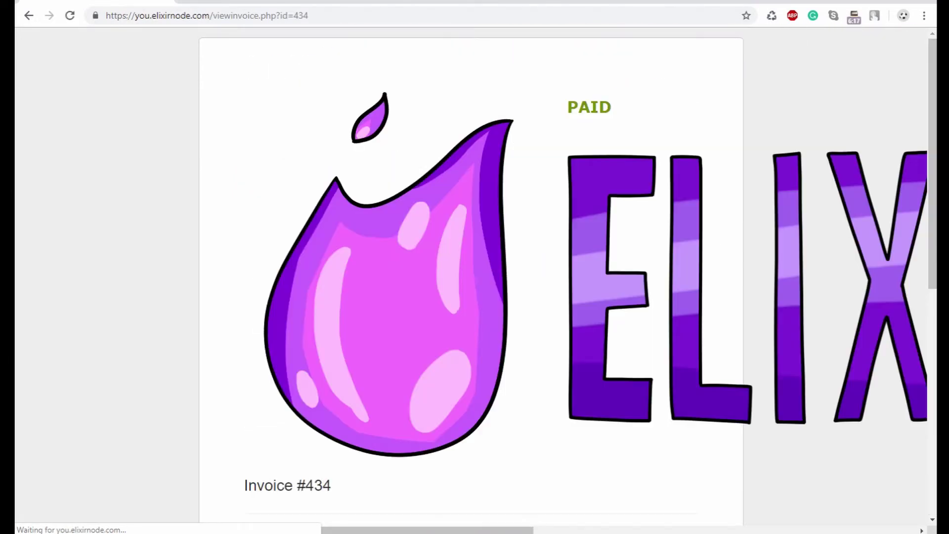
pyautogui.scroll(-4, 471, 277)
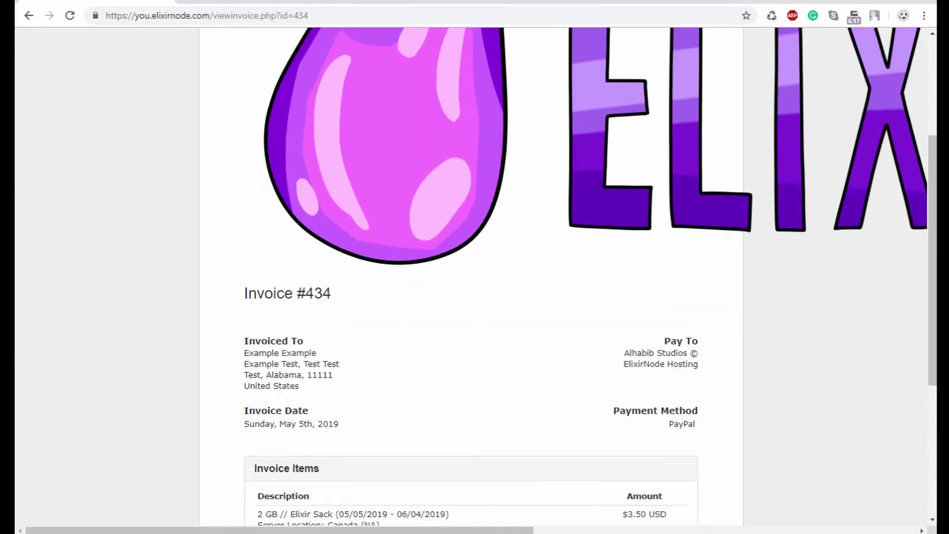
pyautogui.scroll(4, 471, 277)
pyautogui.hotkey('ctrl', 'l')
pyautogui.write('https://you.el')
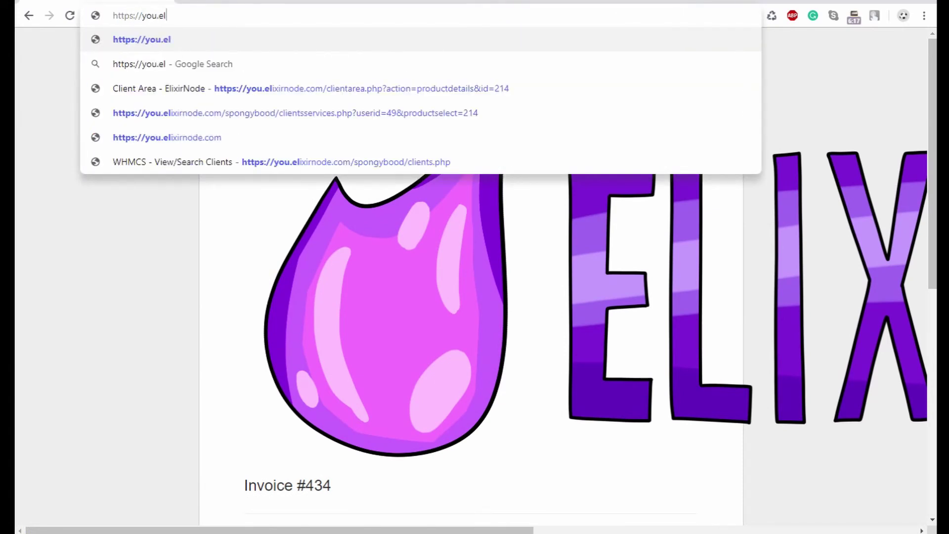
pyautogui.write('ixirnode.com')
# - Check that the 2 GB Elixir Sack service shows Active under My Services, then open a new tab
pyautogui.press('Return')
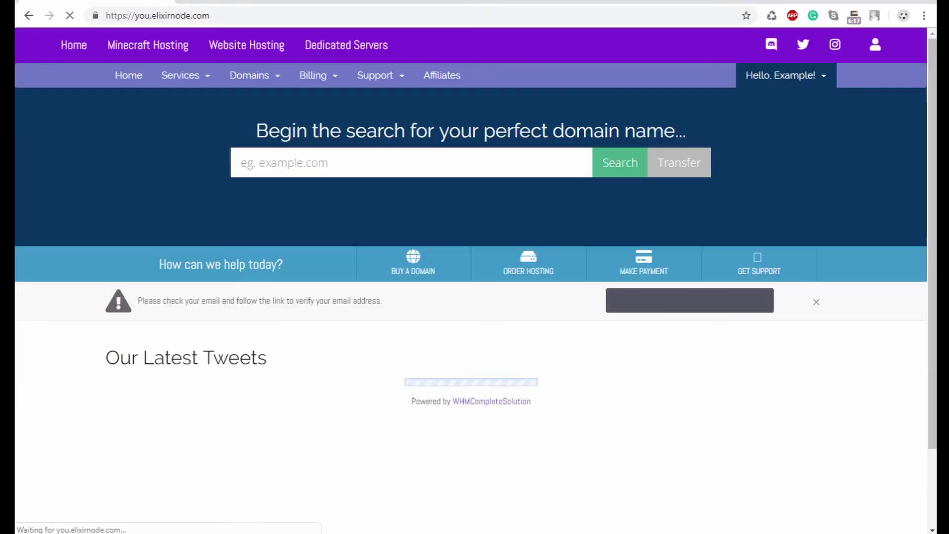
pyautogui.click(181, 75)
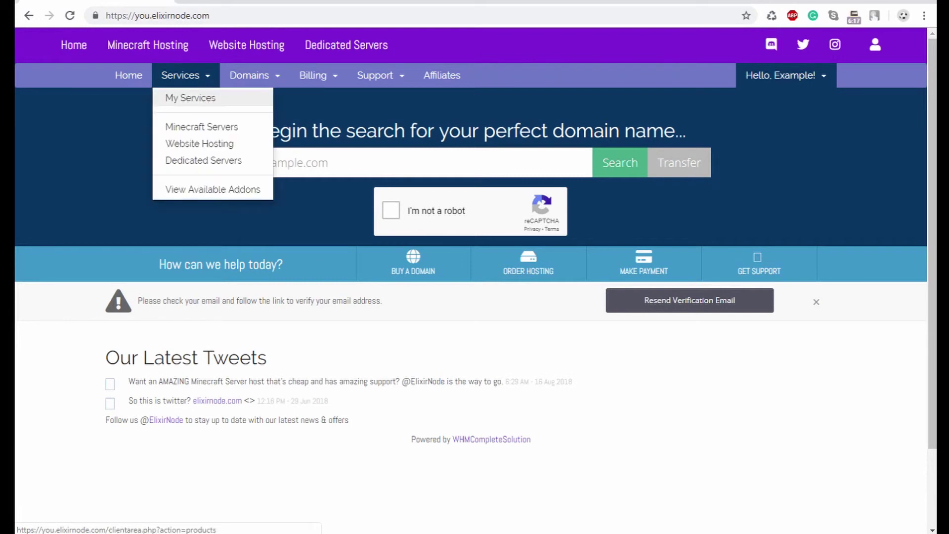
pyautogui.click(191, 96)
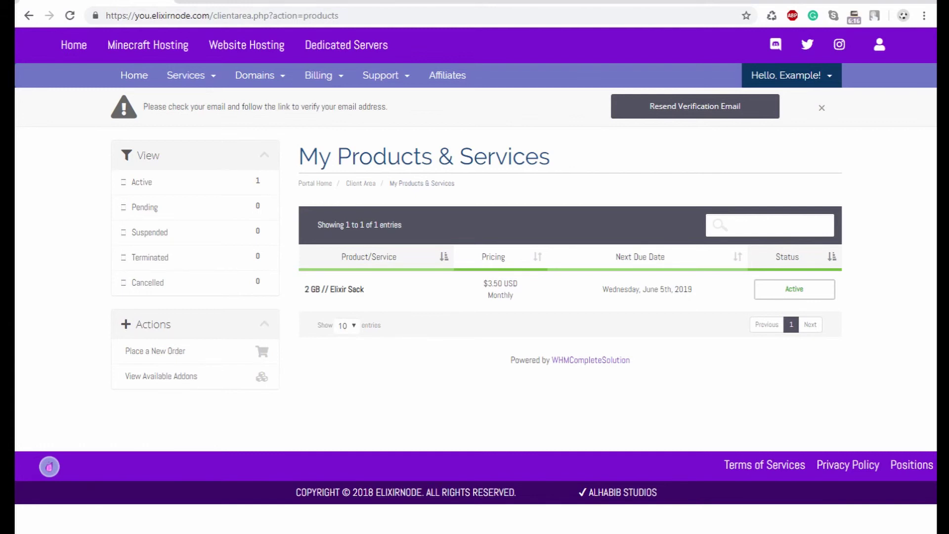
pyautogui.hotkey('ctrl', 't')
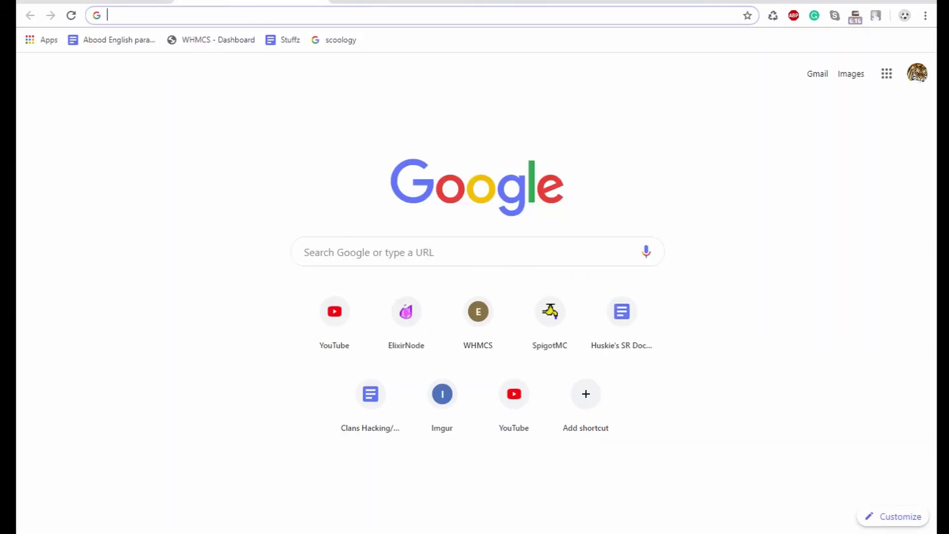
# - Log out of the Multicraft panel at panel.elixirnode, then sign in with the saved admin login and Stay logged in ticked
pyautogui.write('panel.elixirnode.com')
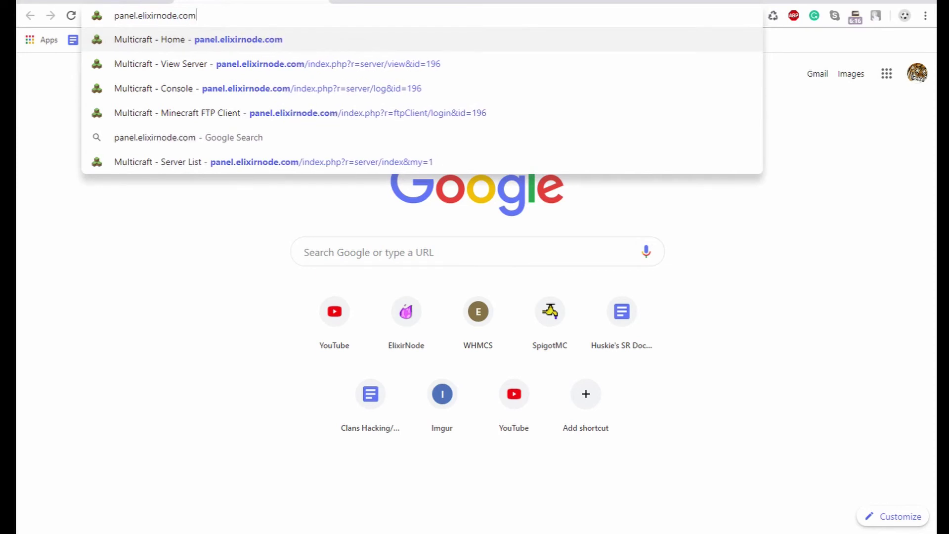
pyautogui.press('Return')
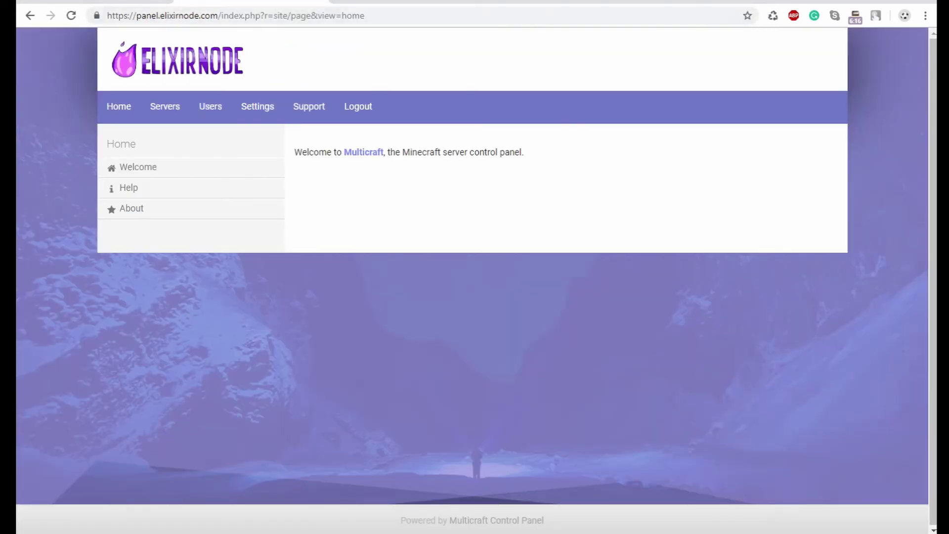
pyautogui.click(358, 107)
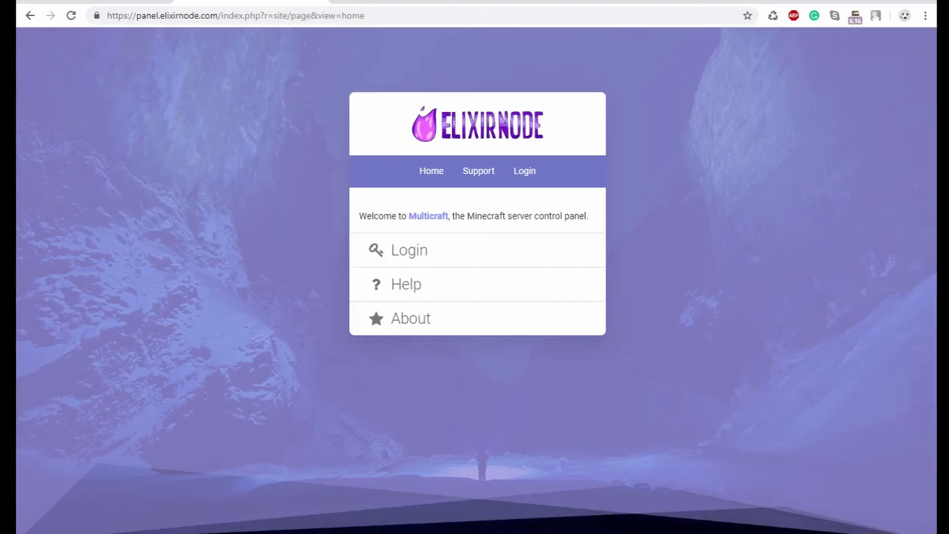
pyautogui.click(410, 250)
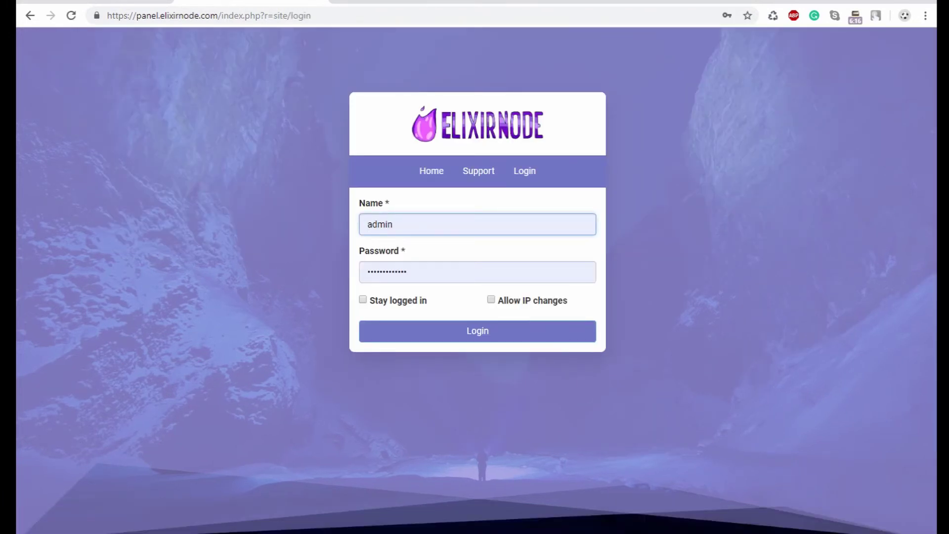
pyautogui.doubleClick(380, 224)
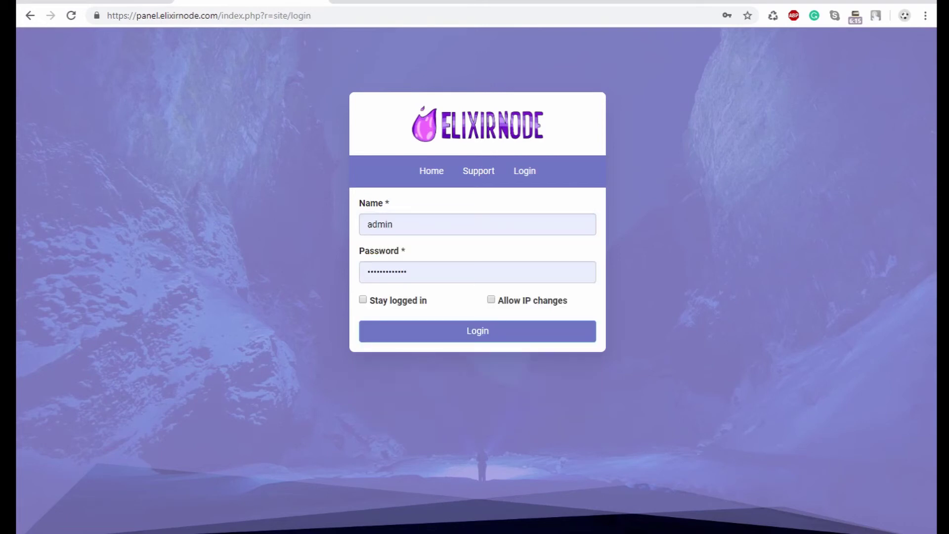
pyautogui.doubleClick(380, 224)
pyautogui.doubleClick(387, 272)
pyautogui.click(363, 300)
pyautogui.click(478, 332)
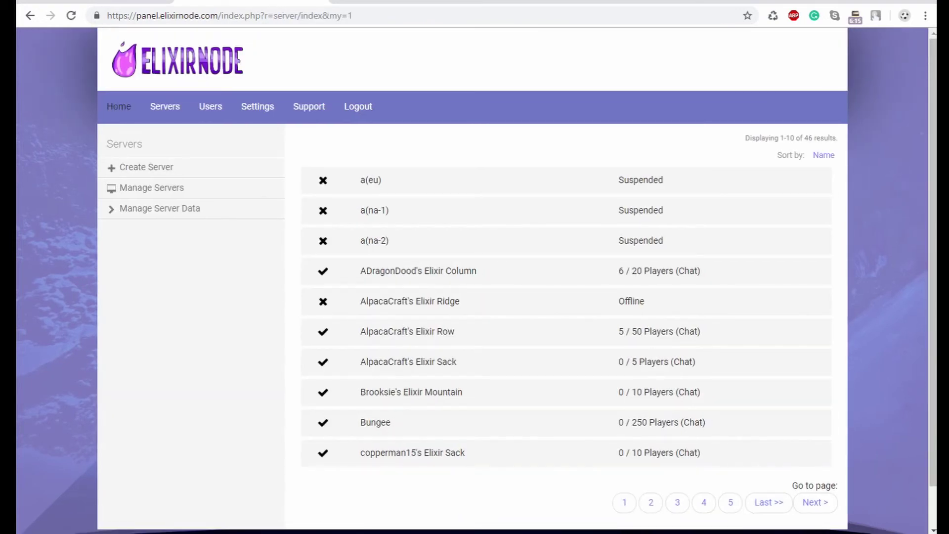
# - Return to the Multicraft Home page with its welcome message
pyautogui.click(119, 106)
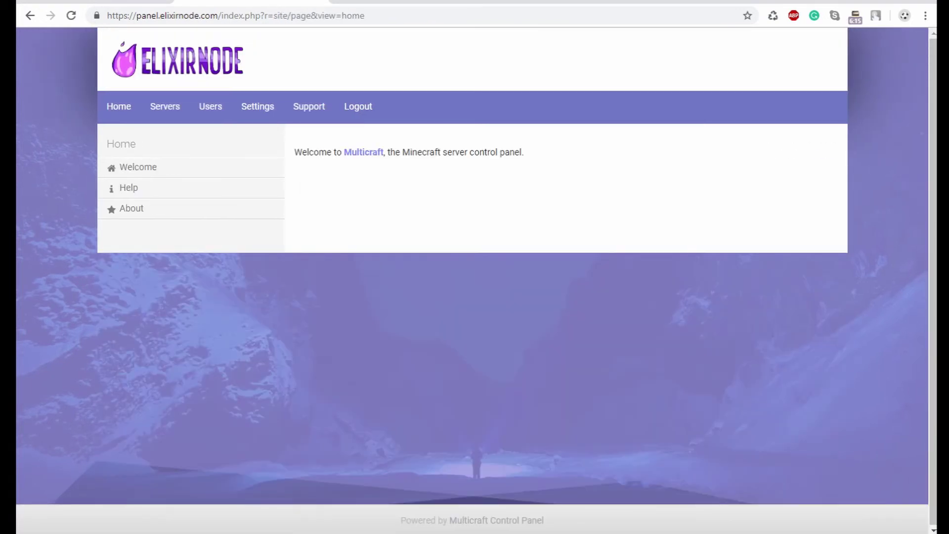